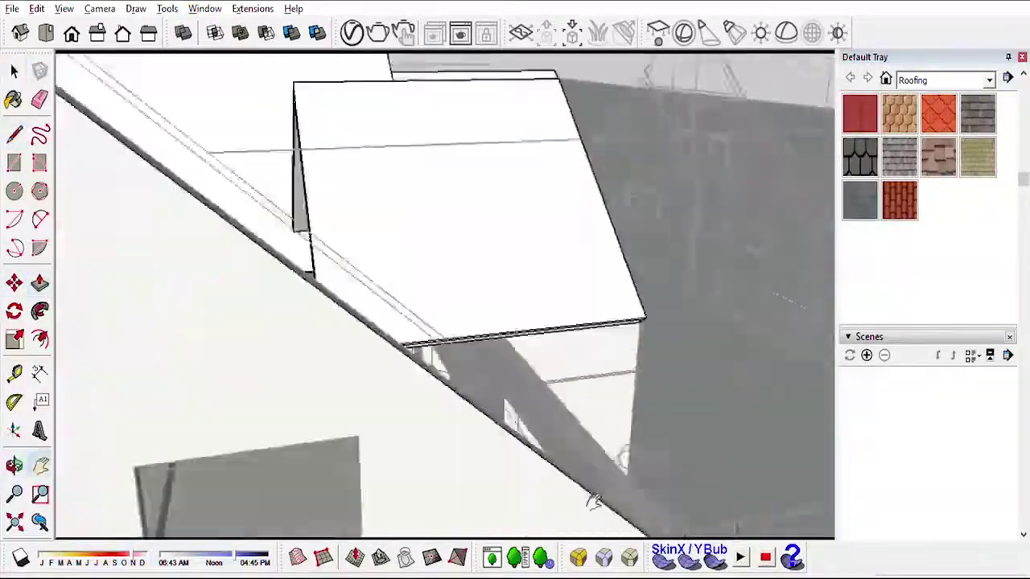
# Orbit from a gable and wall view to a close-up of the dotted wall
pyautogui.moveTo(593, 501)
pyautogui.mouseDown(button='middle')
pyautogui.moveTo(409, 315)
pyautogui.moveTo(368, 230)
pyautogui.moveTo(338, 356)
pyautogui.moveTo(628, 152)
pyautogui.moveTo(410, 279)
pyautogui.moveTo(567, 311)
pyautogui.mouseUp(button='middle')
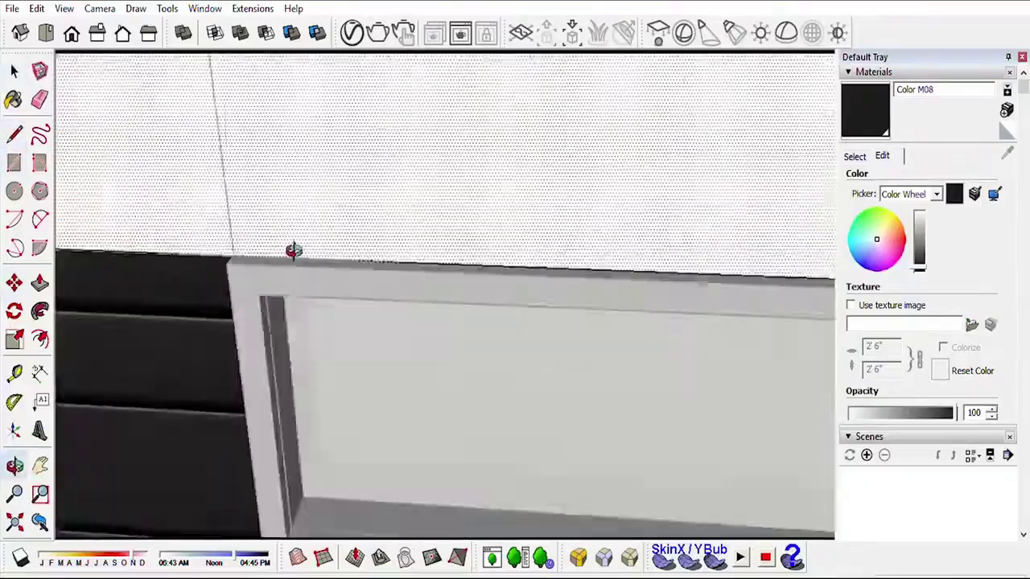
pyautogui.moveTo(293, 251)
pyautogui.mouseDown(button='middle')
pyautogui.moveTo(438, 147)
pyautogui.moveTo(494, 467)
pyautogui.mouseUp(button='middle')
# Orbit over the roof and door wall, then switch to the saved Scene 4 view
pyautogui.moveTo(202, 249)
pyautogui.mouseDown(button='middle')
pyautogui.moveTo(175, 255)
pyautogui.moveTo(402, 410)
pyautogui.moveTo(426, 234)
pyautogui.mouseUp(button='middle')
pyautogui.scroll(3, 292, 368)
pyautogui.moveTo(292, 368); pyautogui.dragTo(229, 216, button='middle')
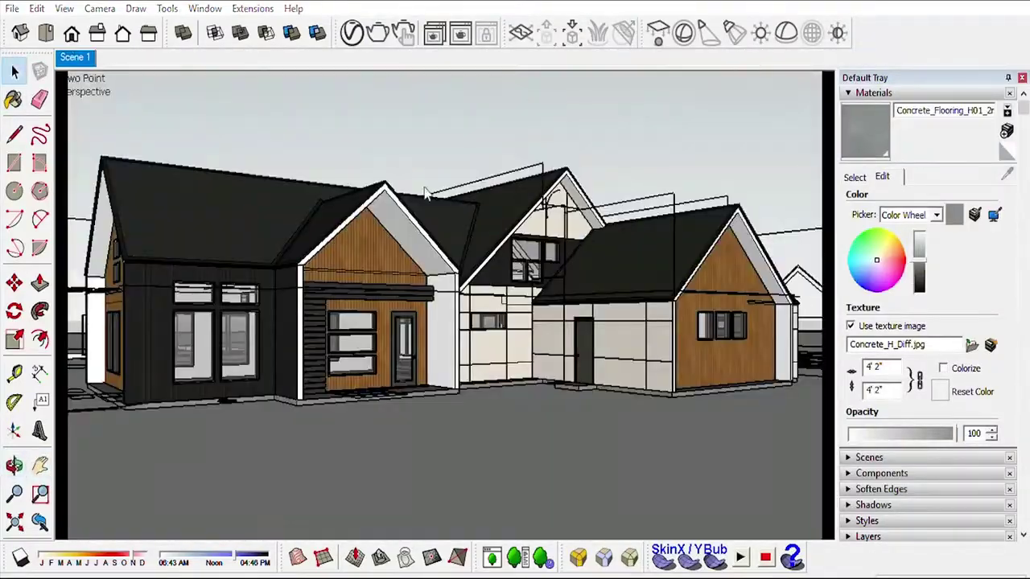
pyautogui.moveTo(791, 99); pyautogui.dragTo(244, 354, button='middle')
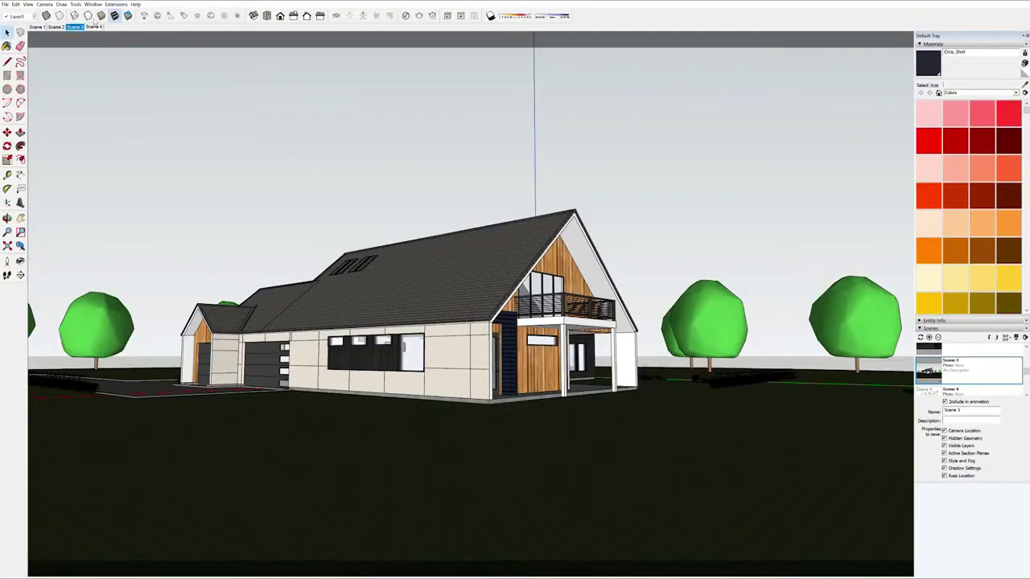
pyautogui.click(94, 26)
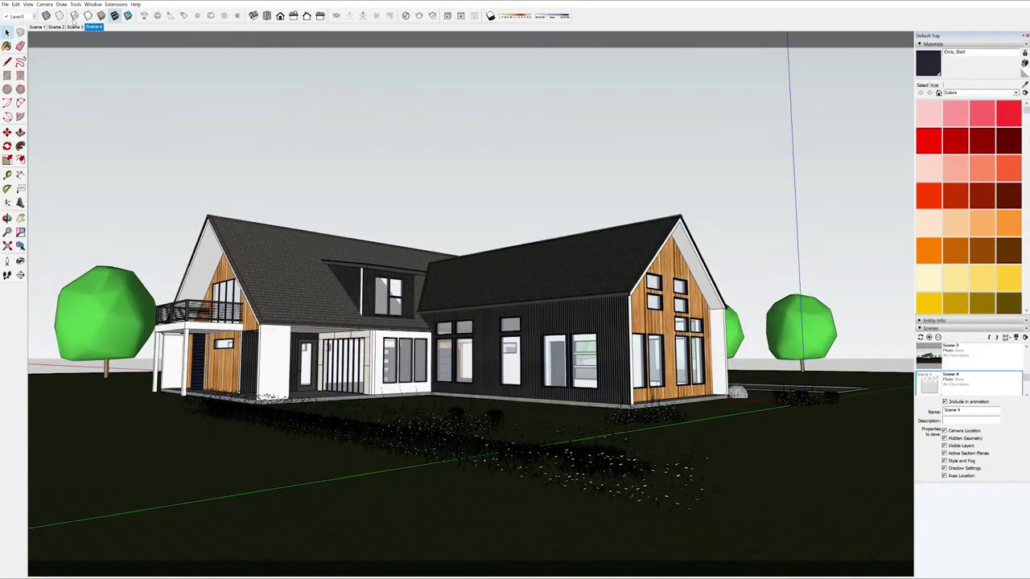
# Switch to the Scene 1 front view of the wood and black-sided wings and trees
pyautogui.click(36, 26)
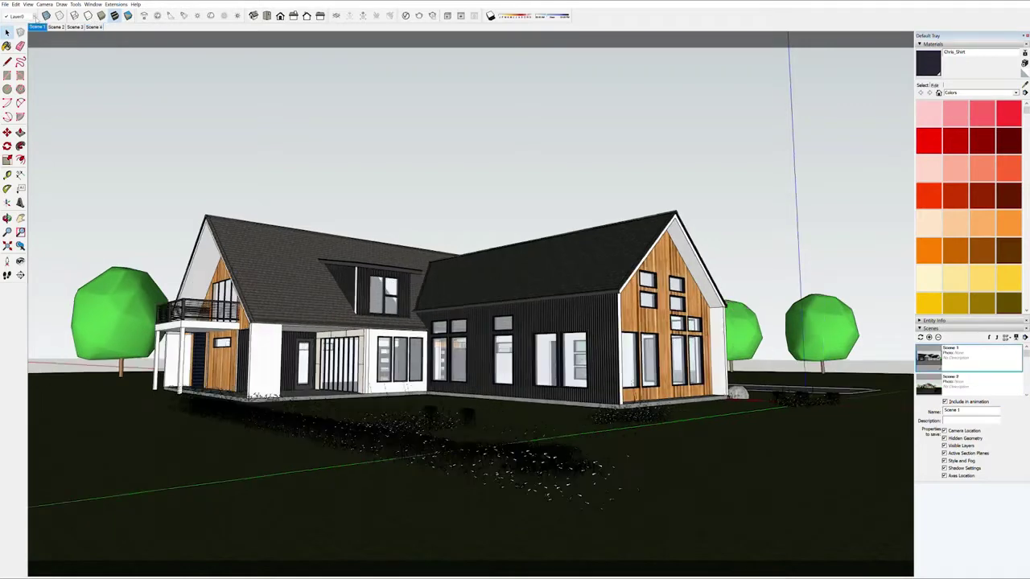